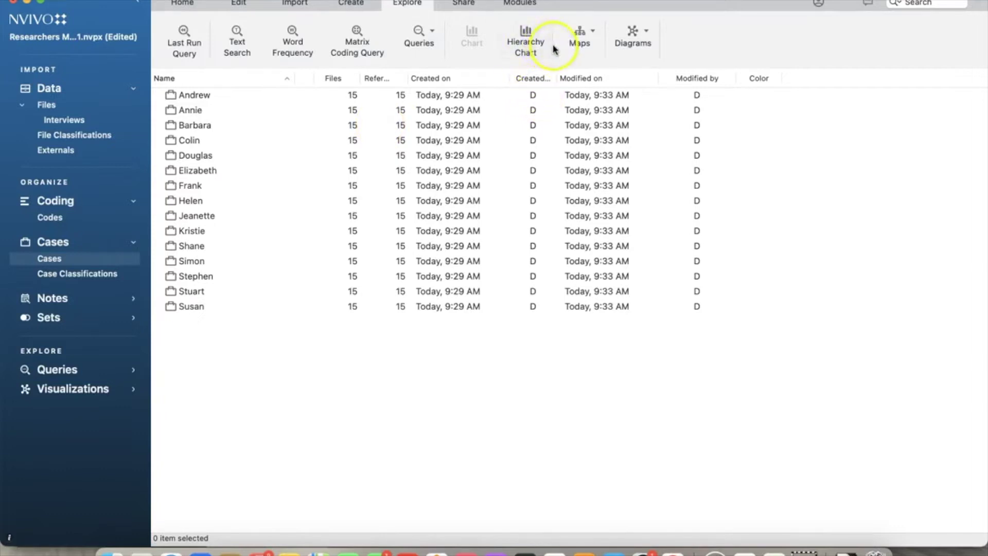
Build a Hierarchy Chart of all codes sized by number of coding references
left_click(400, 7)
left_click(522, 36)
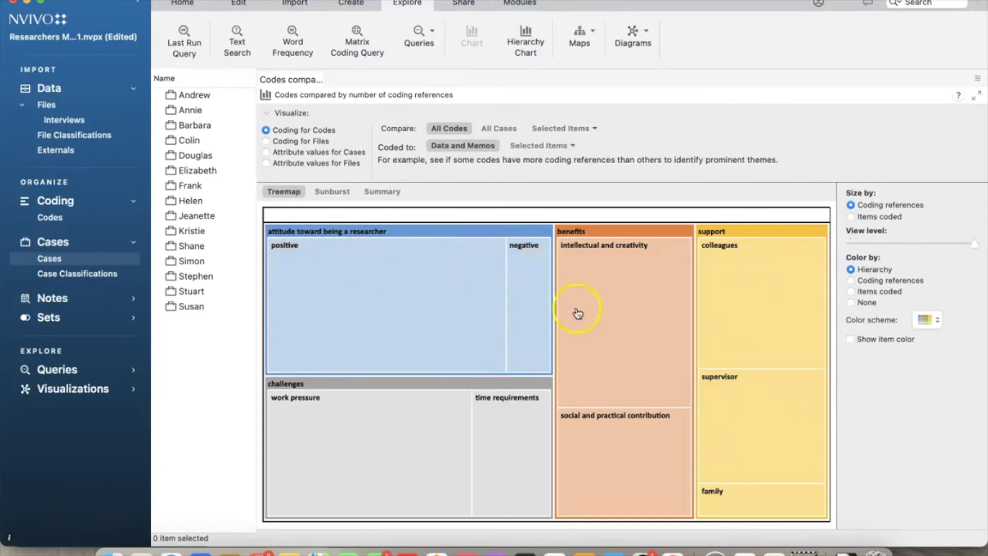
mouse_move(603, 325)
mouse_move(427, 274)
mouse_move(713, 287)
Compare the Sunburst view with the Treemap, then chart case attribute values instead
left_click(325, 193)
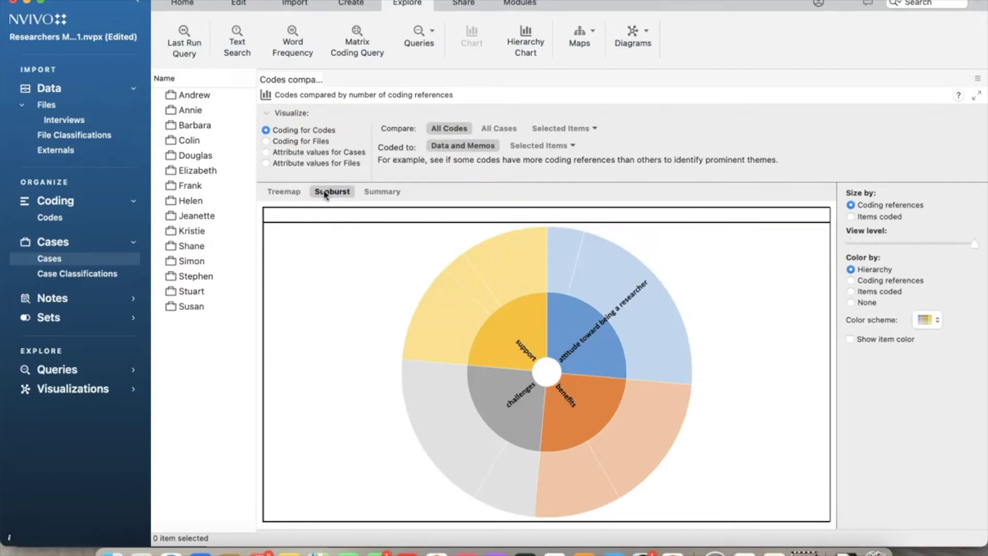
left_click(277, 194)
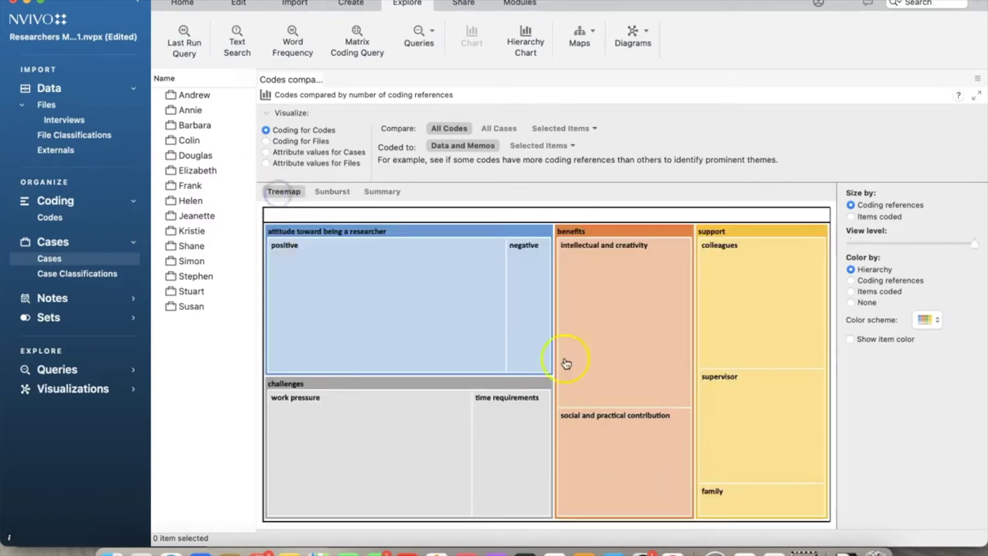
mouse_move(607, 355)
left_click(266, 152)
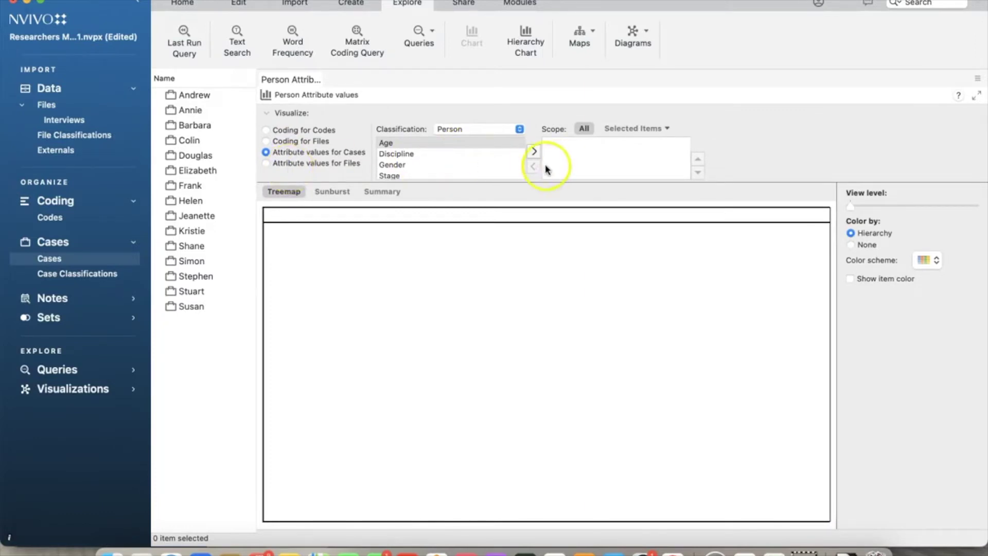
Group the case chart by Age and Gender, with Gender moved above Age
left_click(533, 153)
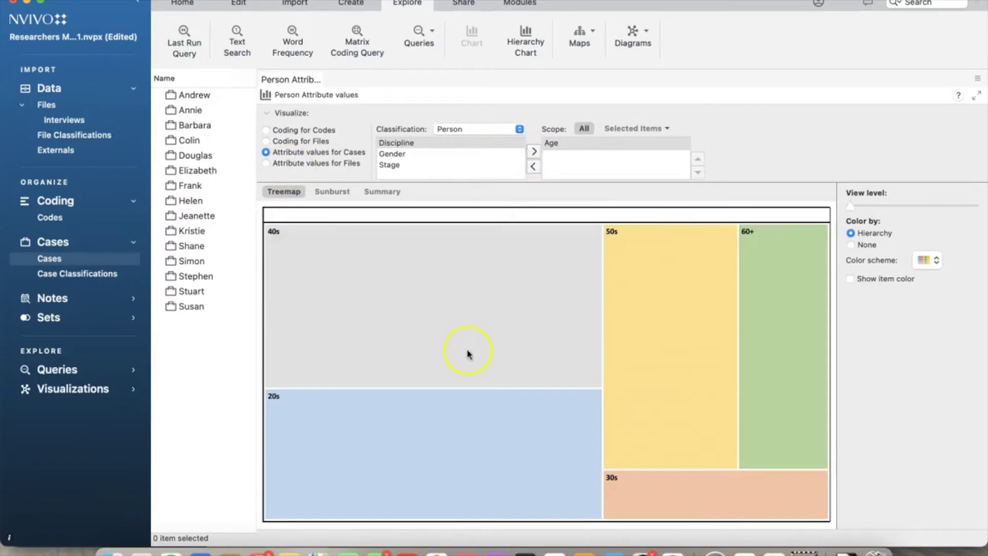
left_click(406, 153)
left_click(535, 153)
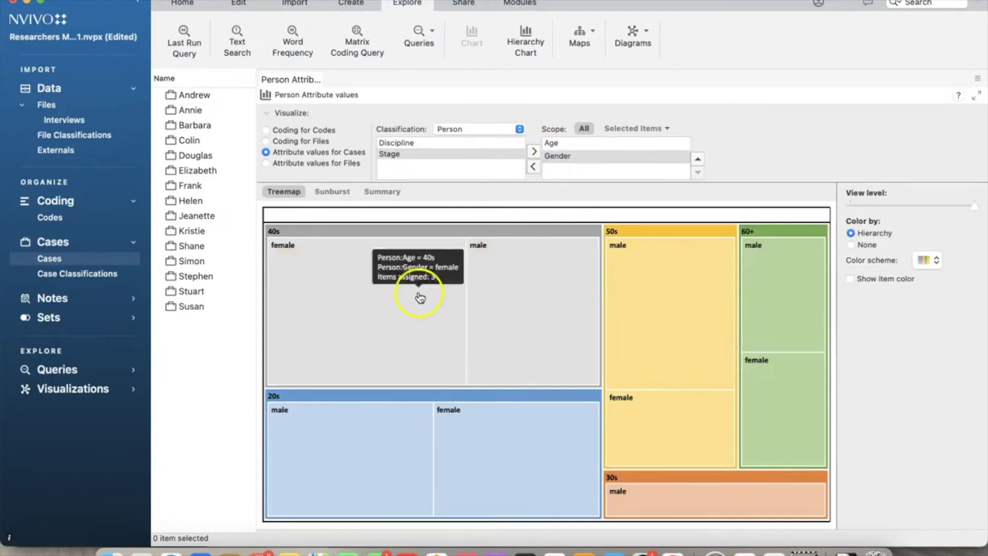
left_click(567, 156)
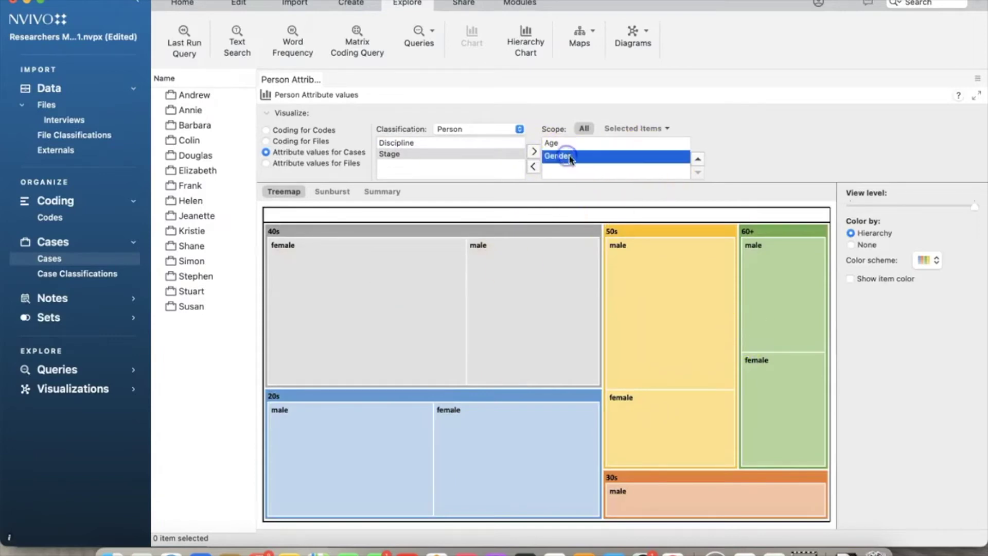
left_click(697, 160)
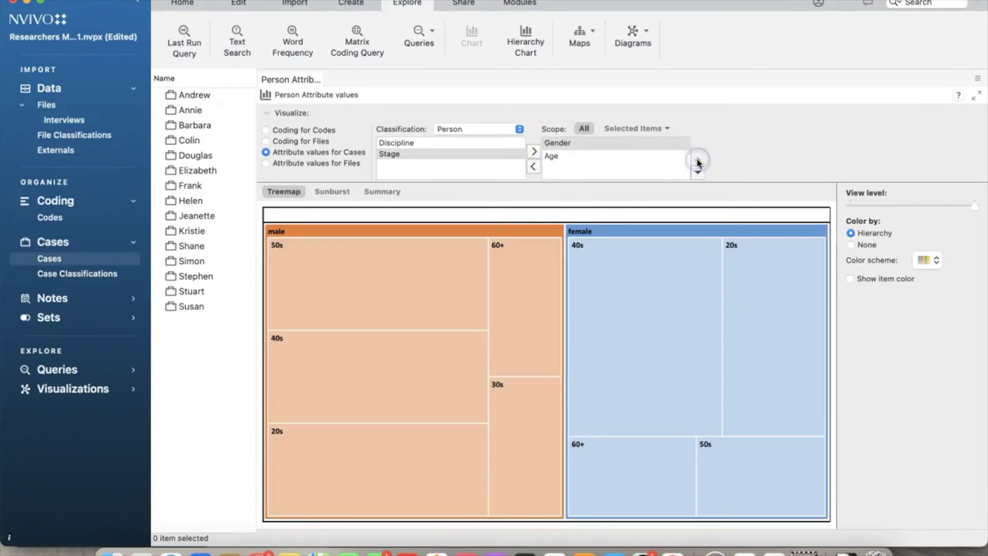
mouse_move(395, 301)
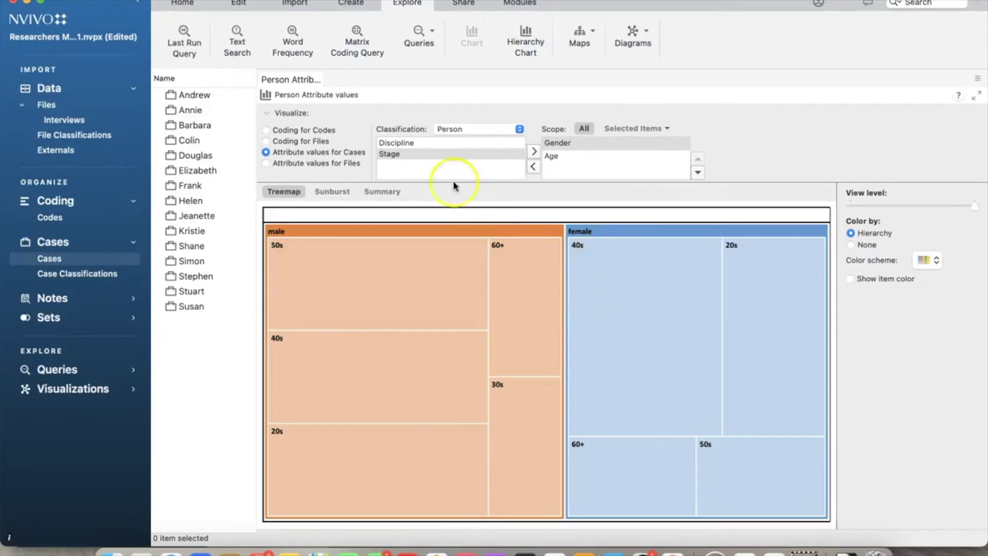
Add Discipline as the third grouping level of the case treemap
left_click(404, 143)
left_click(534, 151)
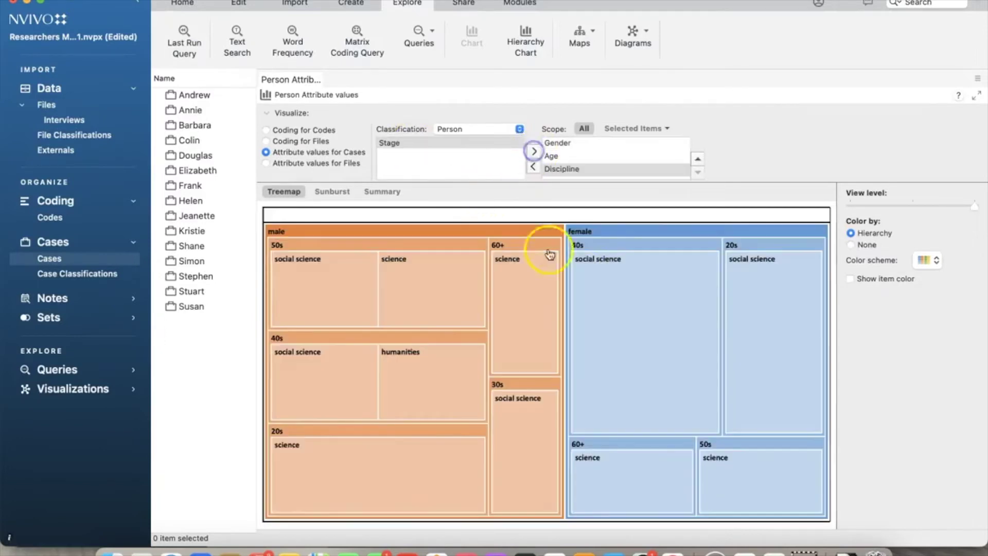
mouse_move(627, 291)
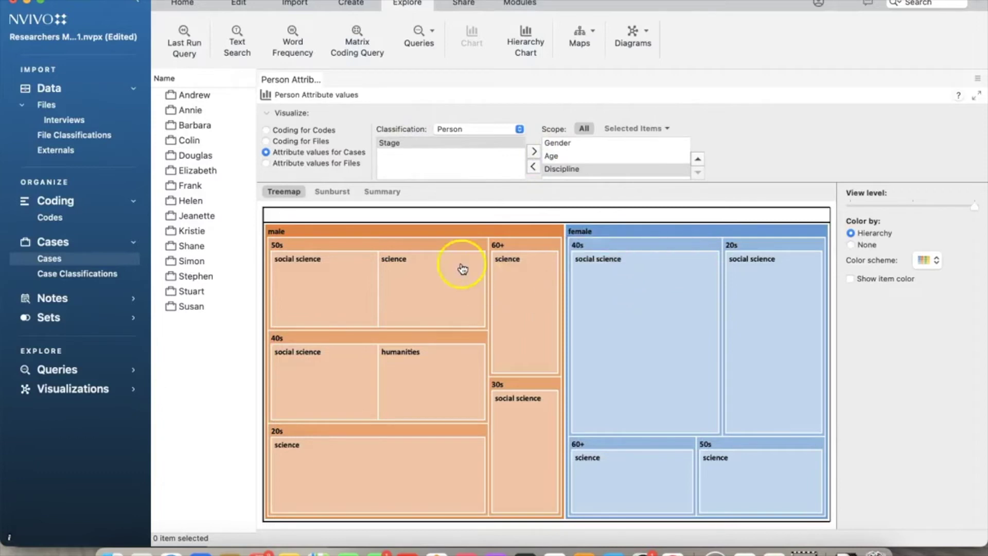
mouse_move(803, 330)
Switch the chart to Coding for Files to compare each interview file's coding references
left_click(464, 204)
left_click(291, 132)
left_click(291, 143)
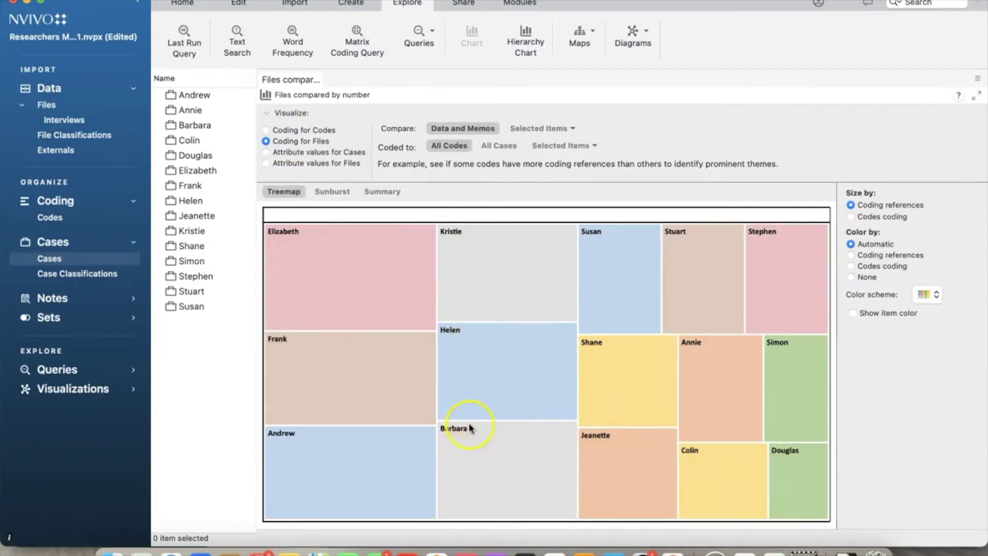
mouse_move(604, 424)
mouse_move(315, 78)
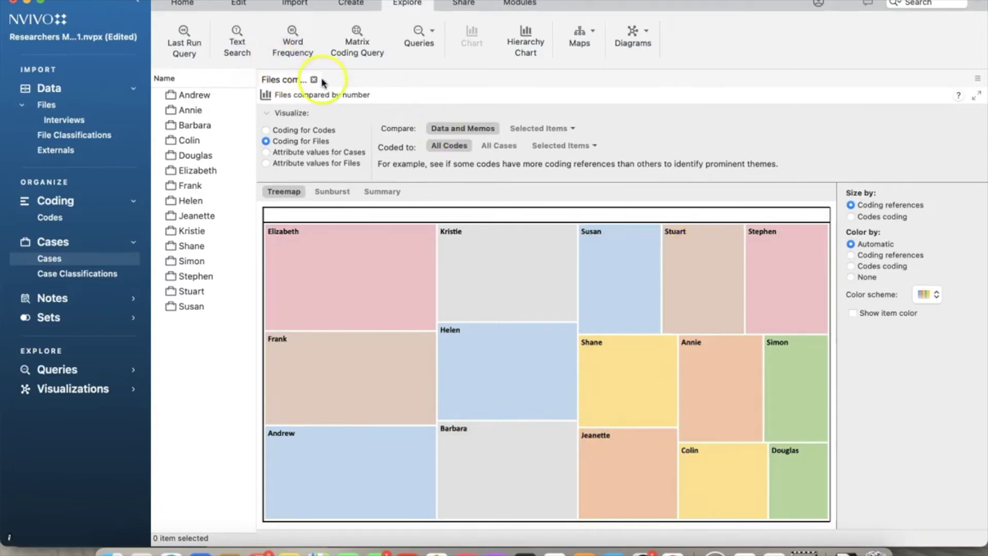
Close the files comparison chart and start a new Coding query
left_click(314, 81)
left_click(433, 32)
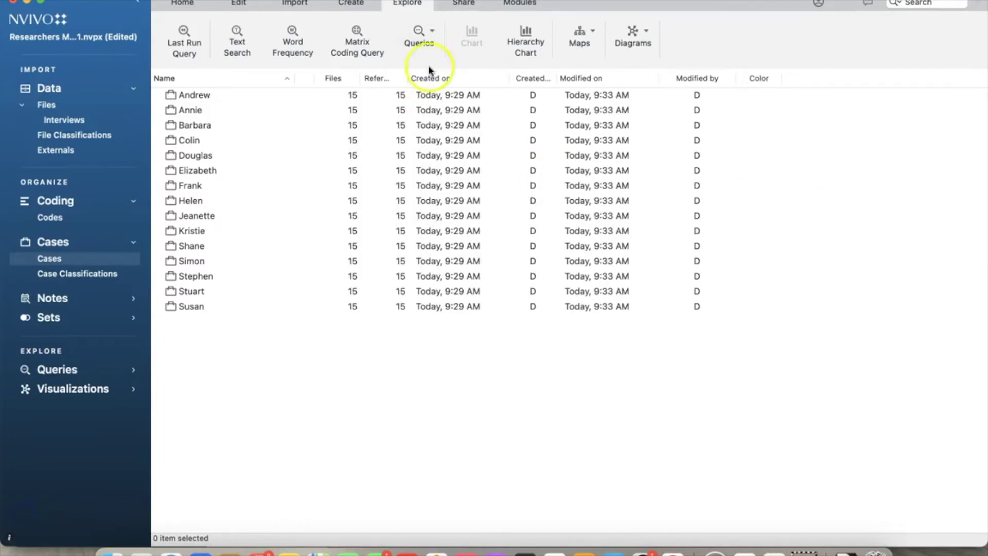
left_click(431, 34)
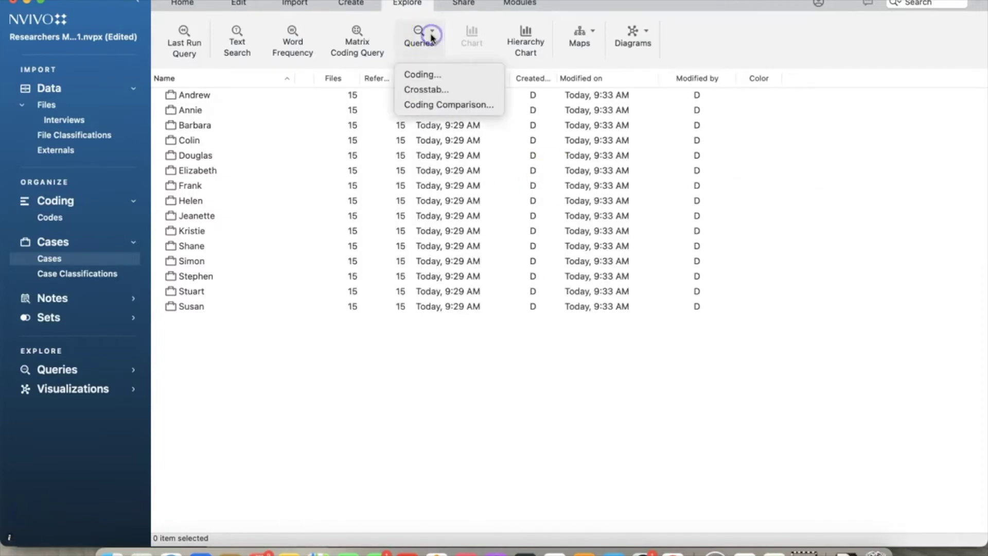
left_click(431, 74)
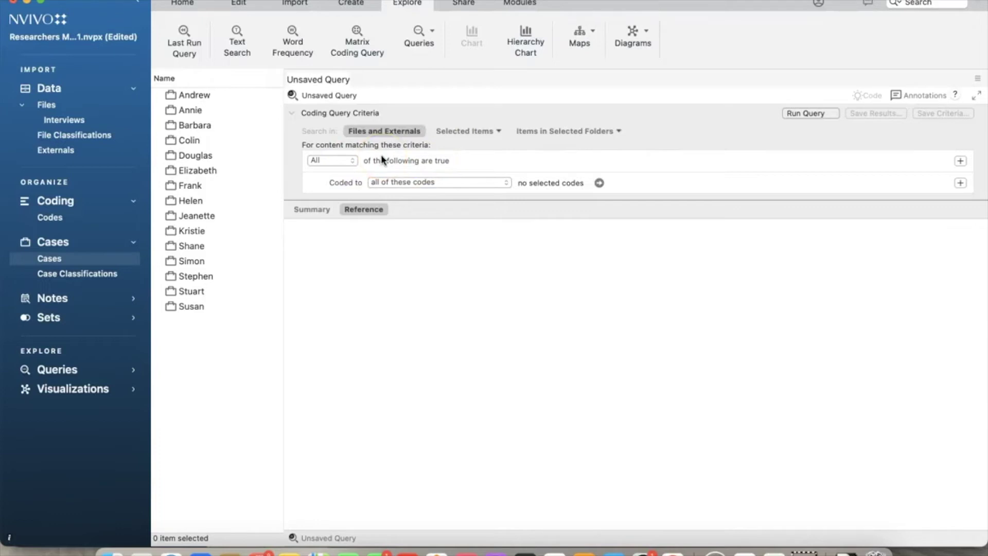
Keep the coding query requiring All criteria and bring up its code picker
left_click(352, 161)
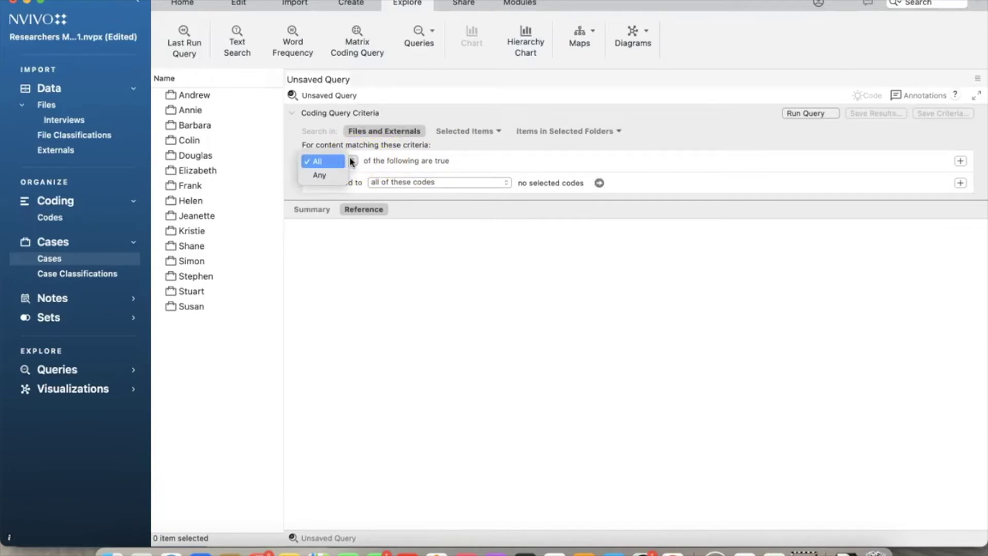
left_click(410, 162)
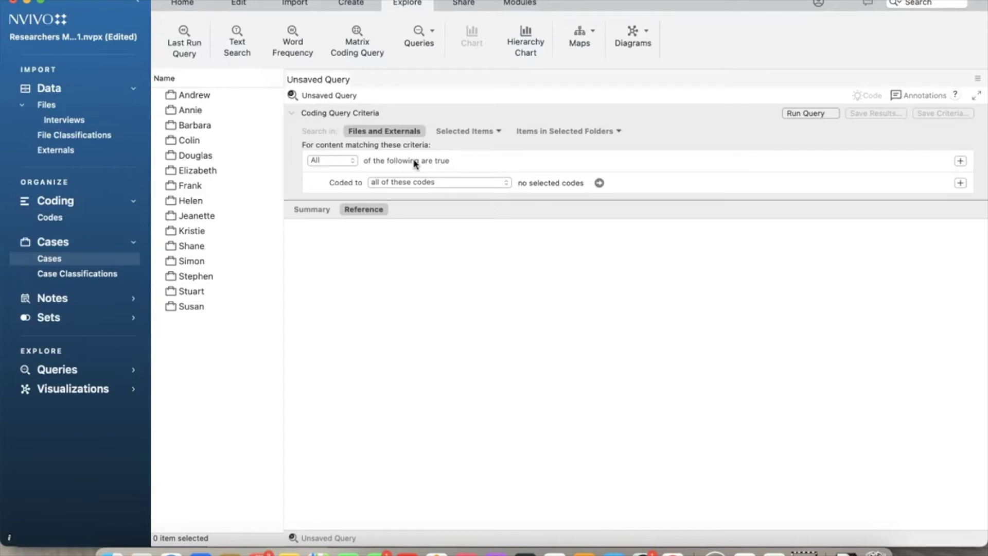
left_click(425, 161)
left_click(599, 183)
Add benefits as the code criterion plus a second row matching a case attribute
left_click(356, 170)
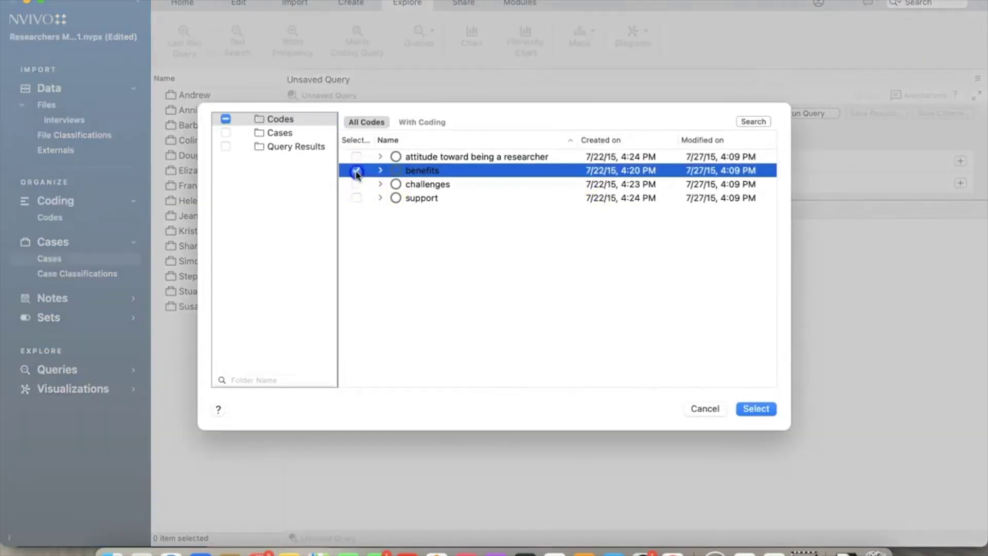
left_click(755, 408)
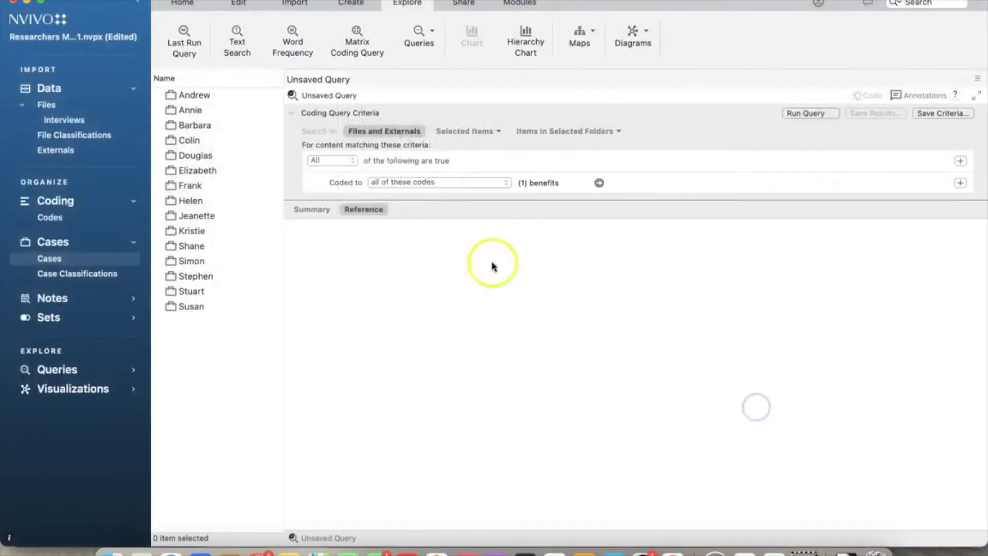
left_click(960, 183)
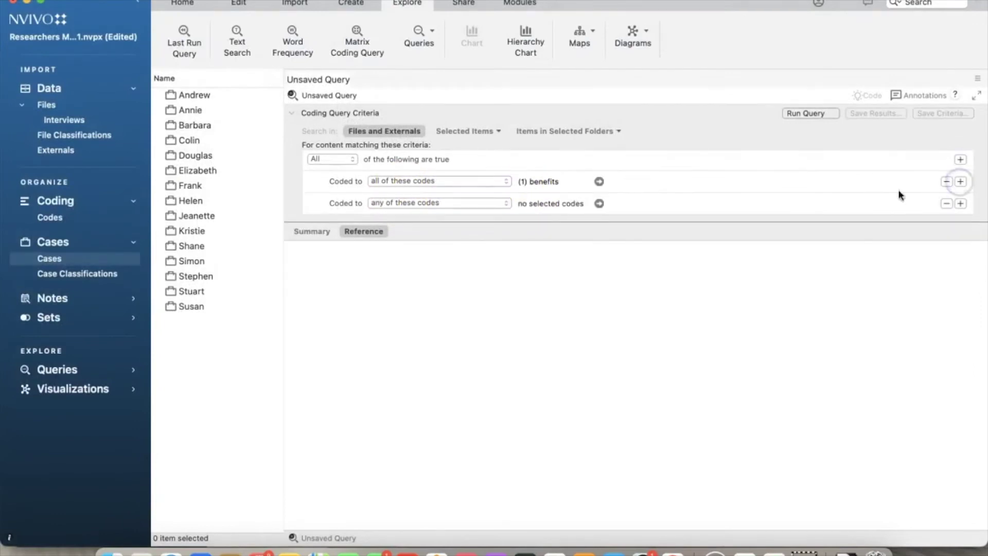
left_click(493, 203)
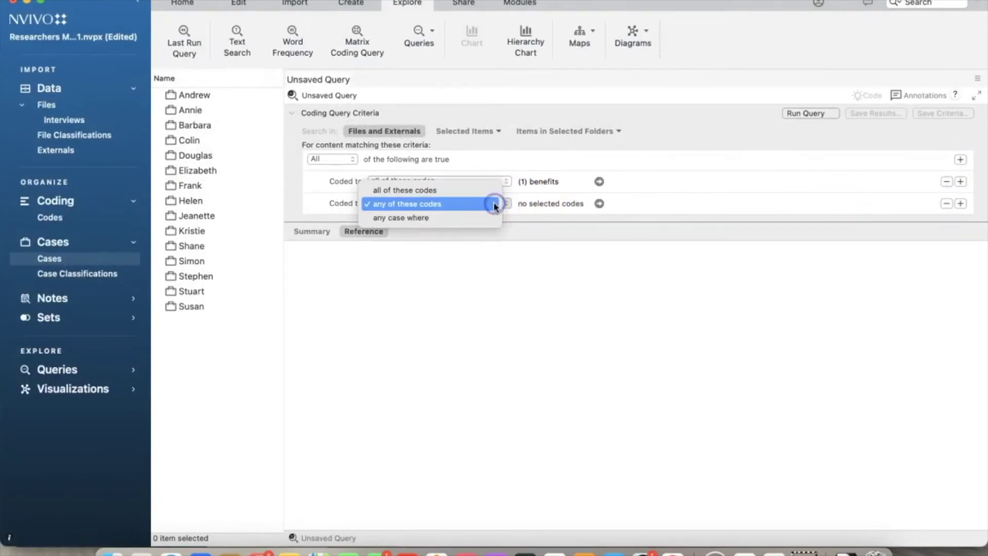
left_click(412, 218)
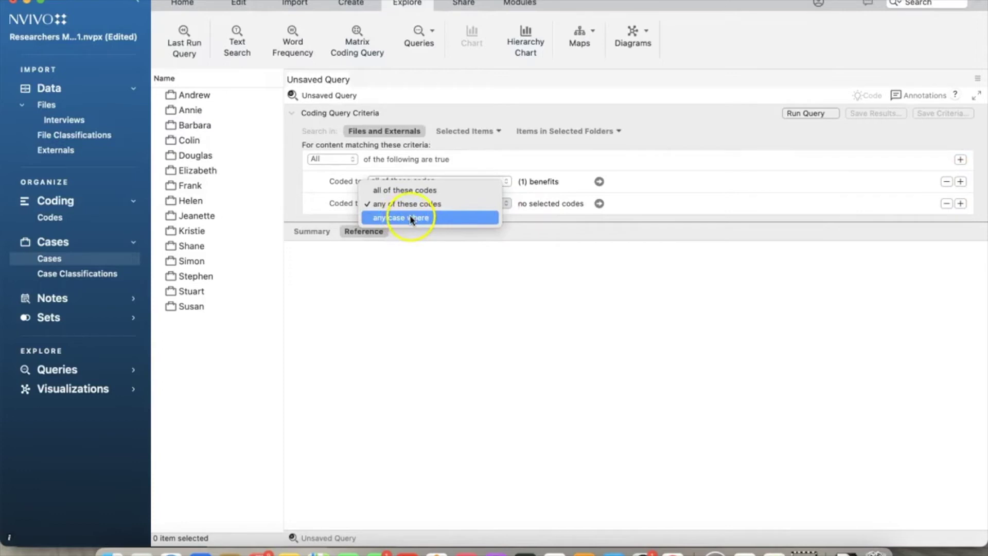
left_click(412, 218)
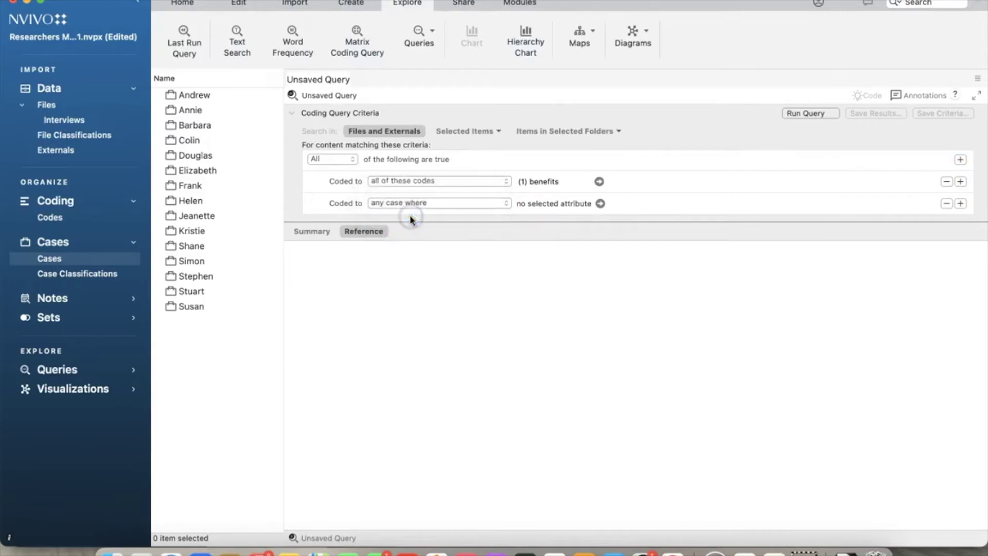
Set the second criterion to Person:Discipline equals social science and run the query
left_click(600, 204)
left_click(381, 173)
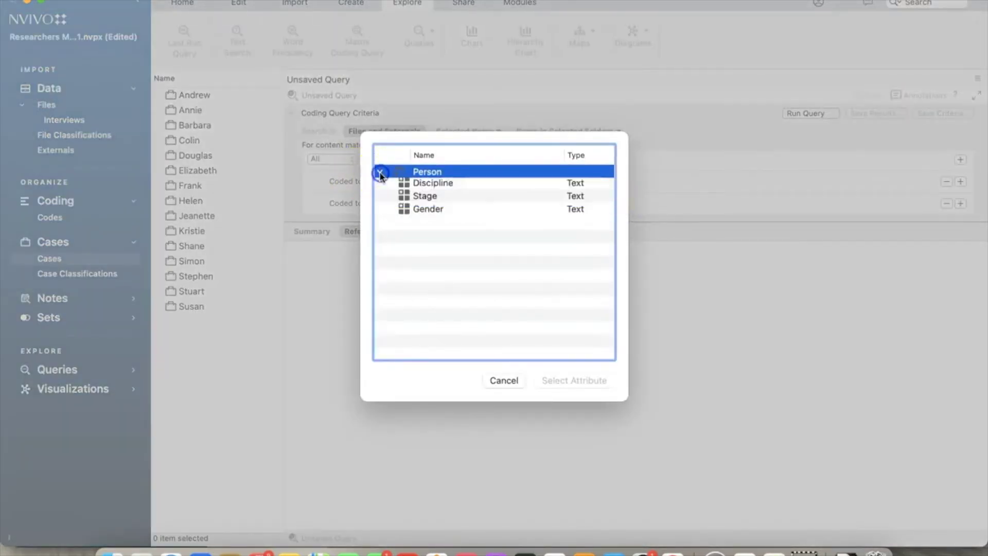
left_click(432, 198)
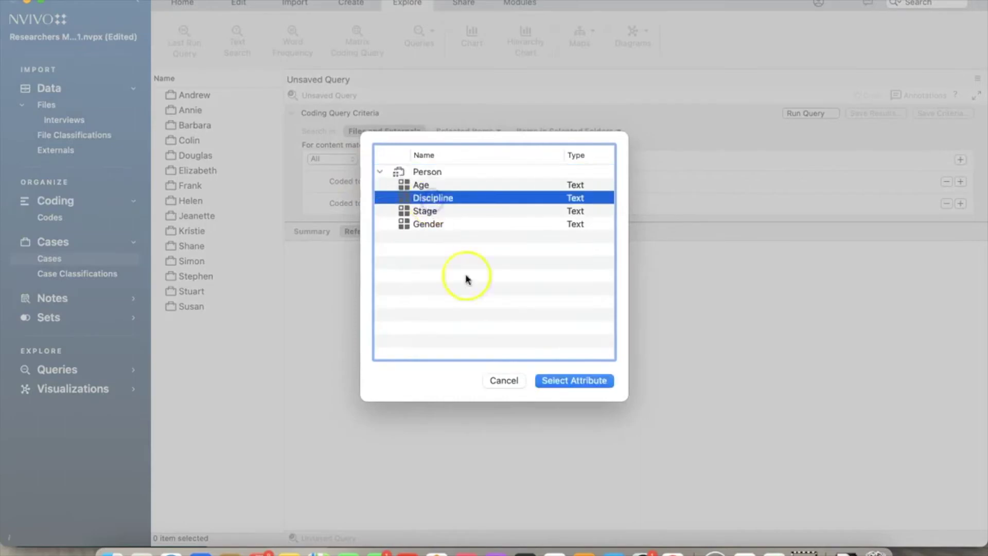
left_click(574, 380)
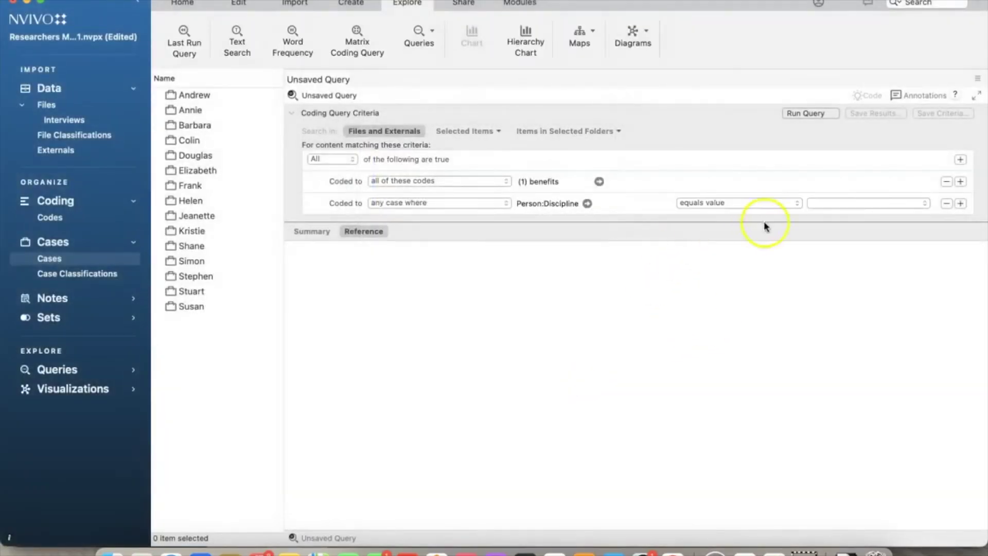
left_click(867, 203)
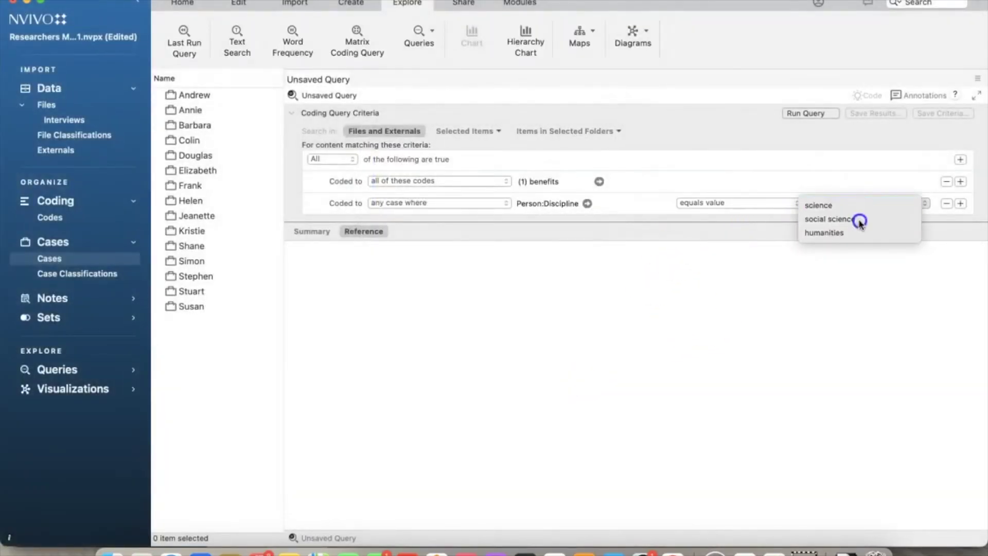
left_click(859, 220)
left_click(806, 113)
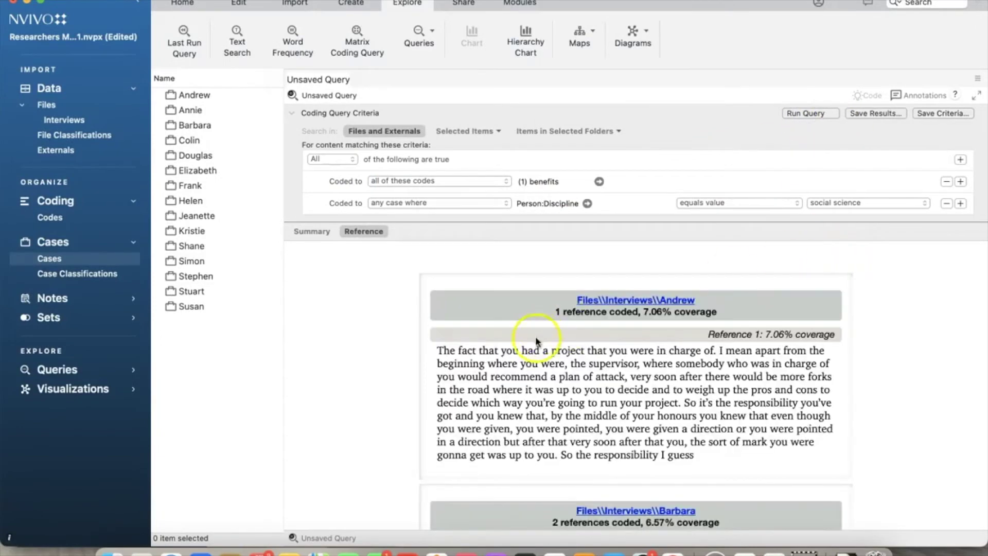
Review the 10 matching files, then show the results summarised per interview file
scroll(536, 344, "down", 15)
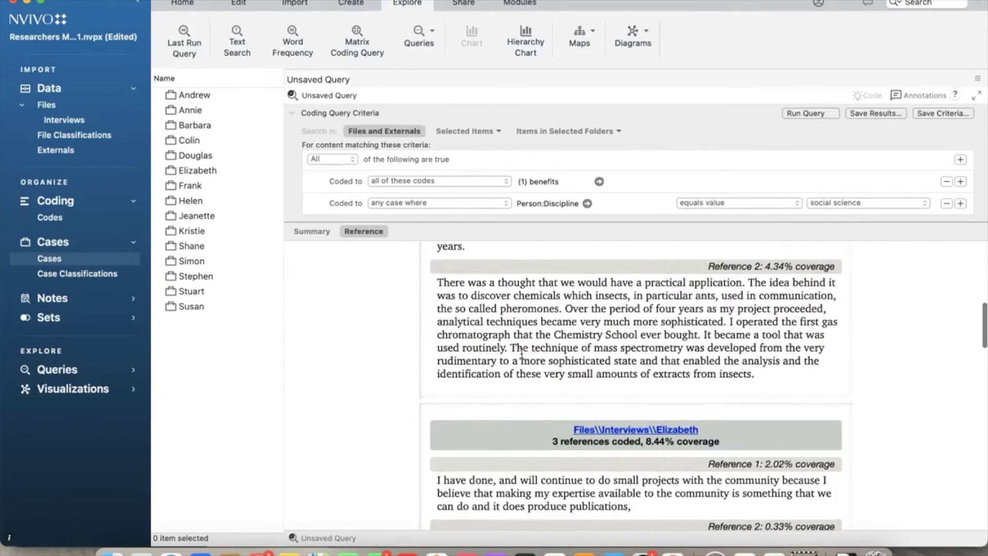
scroll(522, 354, "up", 15)
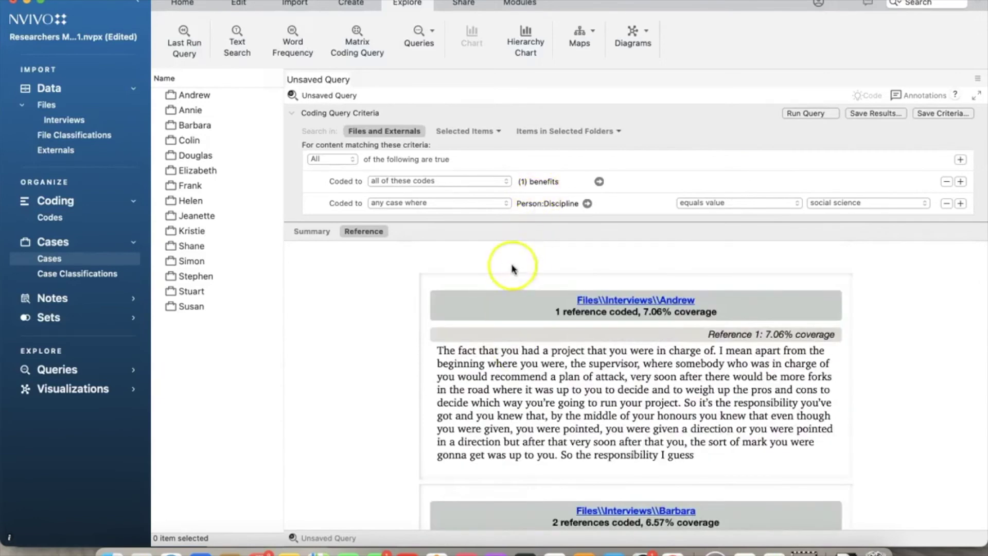
left_click(303, 231)
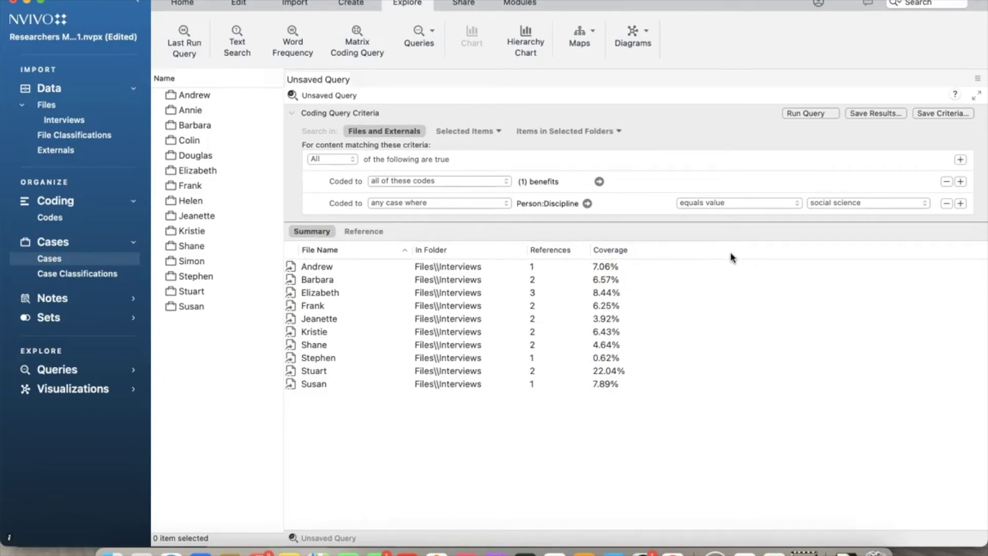
left_click(697, 315)
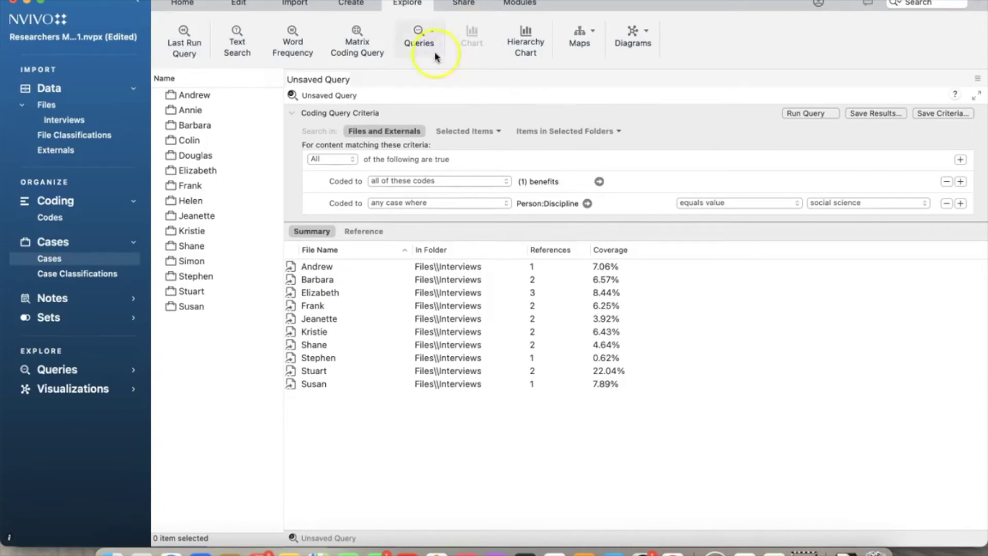
Create a new Crosstab query from the Queries list and begin choosing its codes
left_click(431, 33)
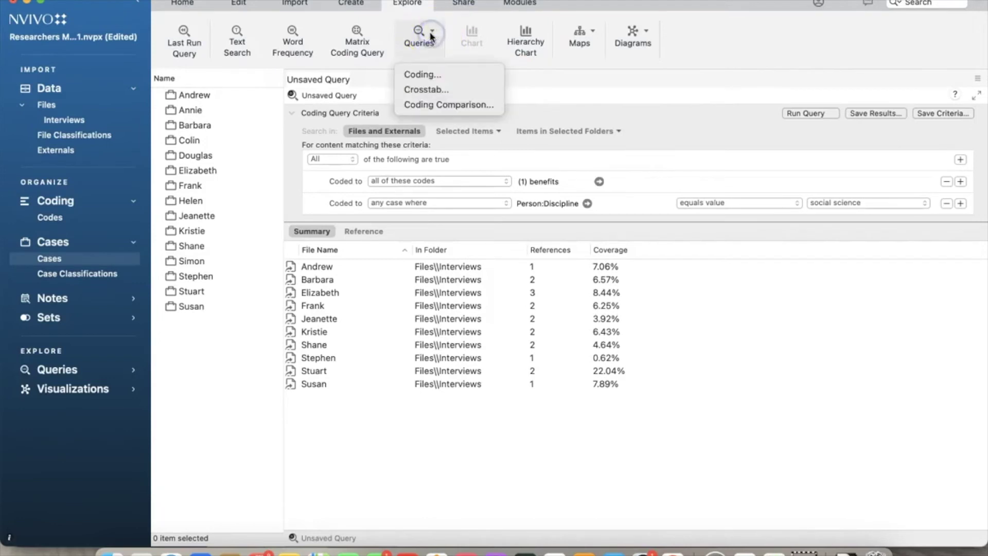
left_click(431, 90)
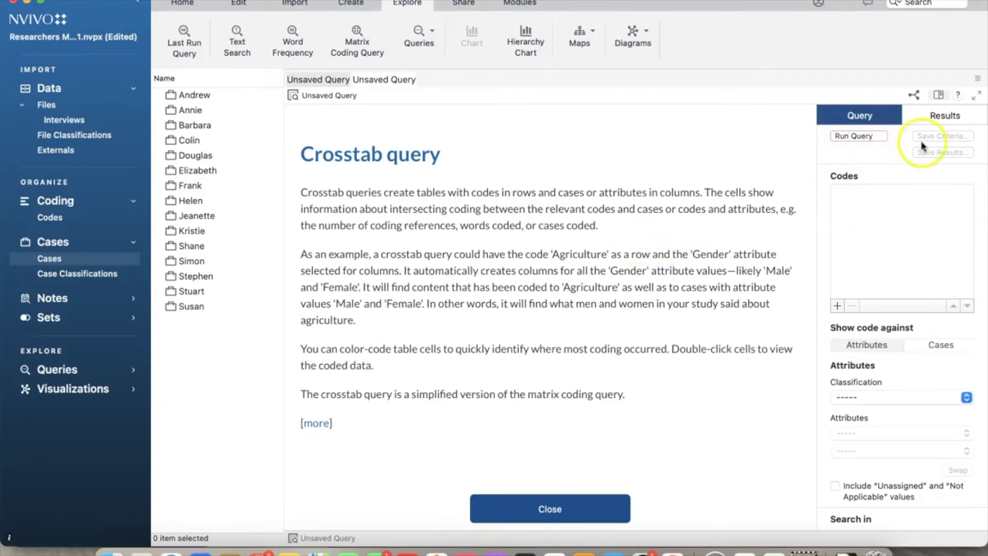
left_click(837, 307)
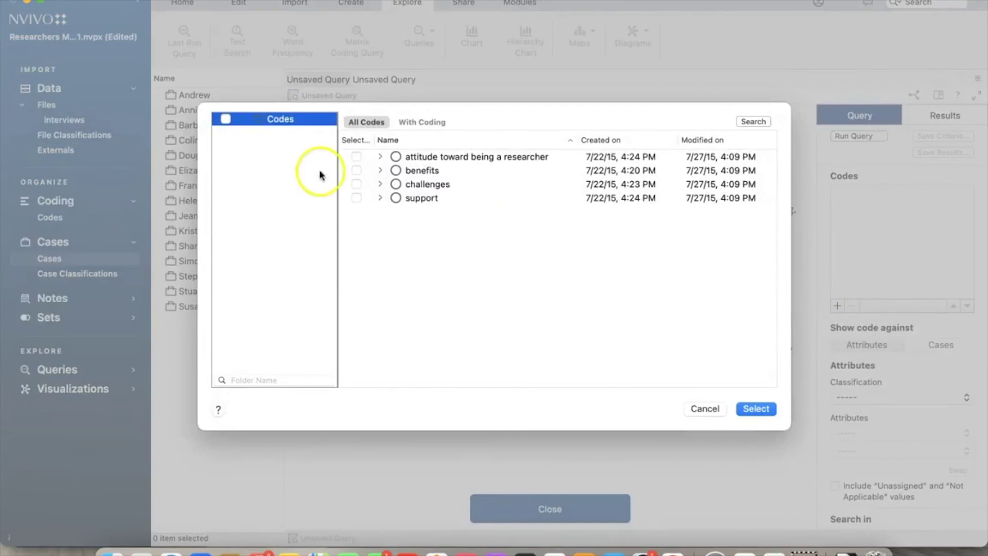
Tick 'attitude toward being a researcher' and 'benefits' and confirm them as crosstab codes
left_click(356, 157)
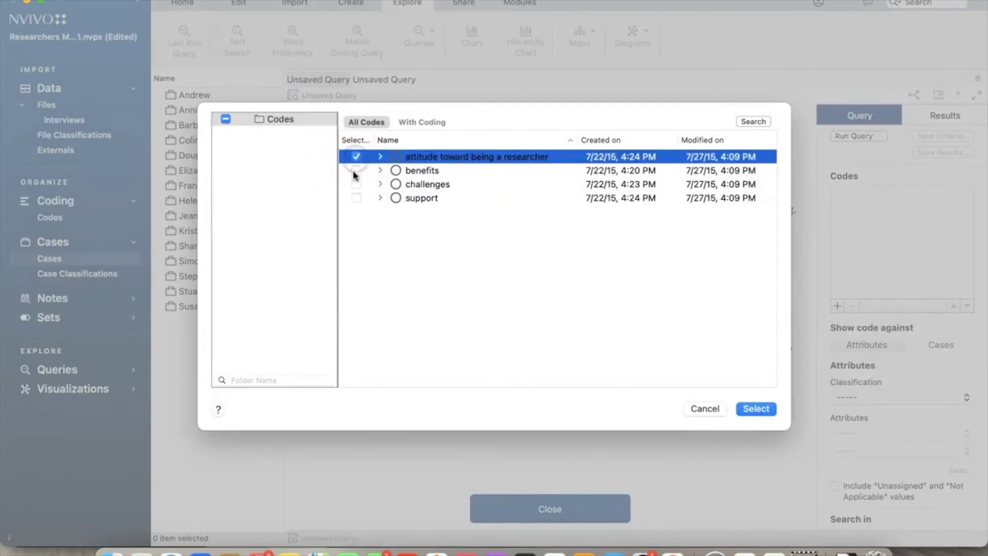
left_click(356, 170)
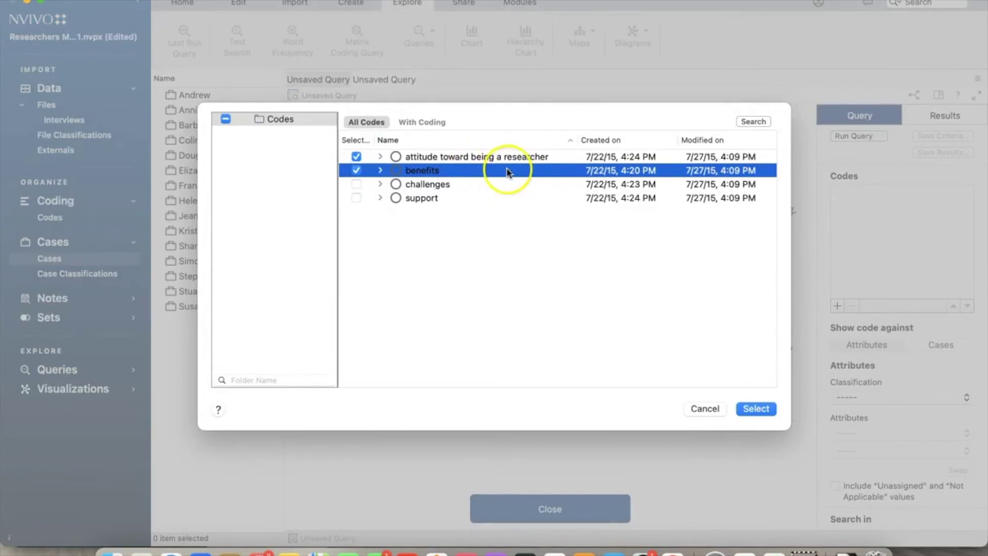
left_click(766, 410)
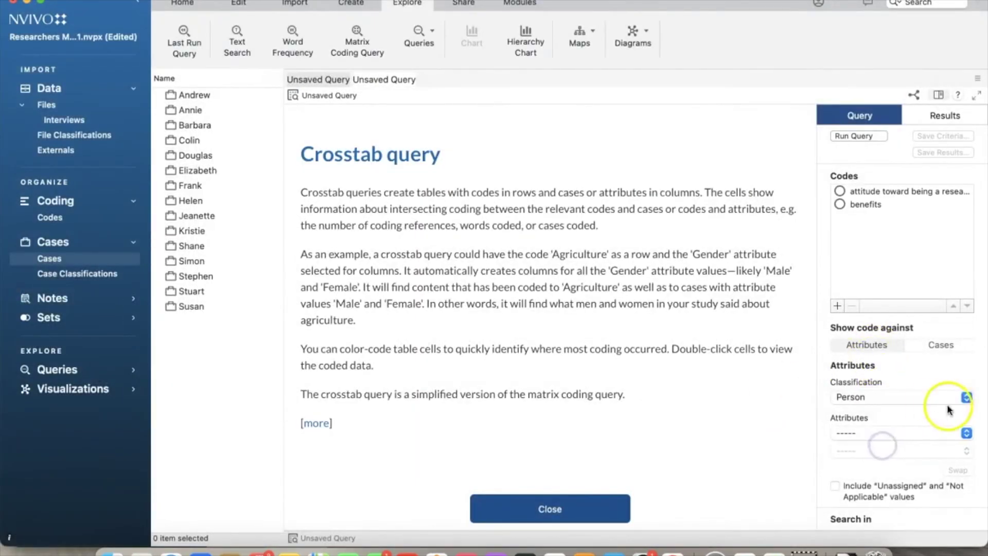
Cross the codes against the Age and Discipline attributes and run the crosstab
left_click(933, 434)
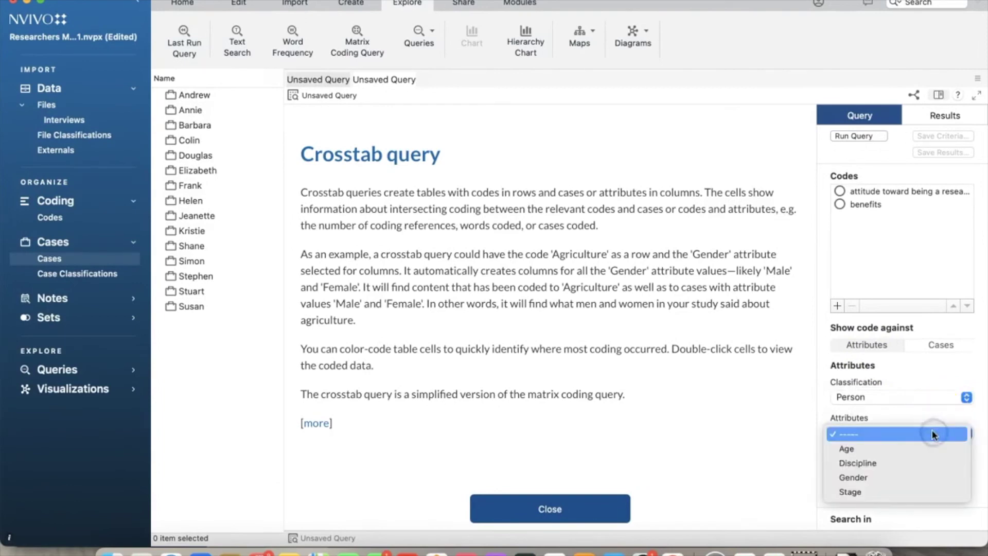
left_click(925, 448)
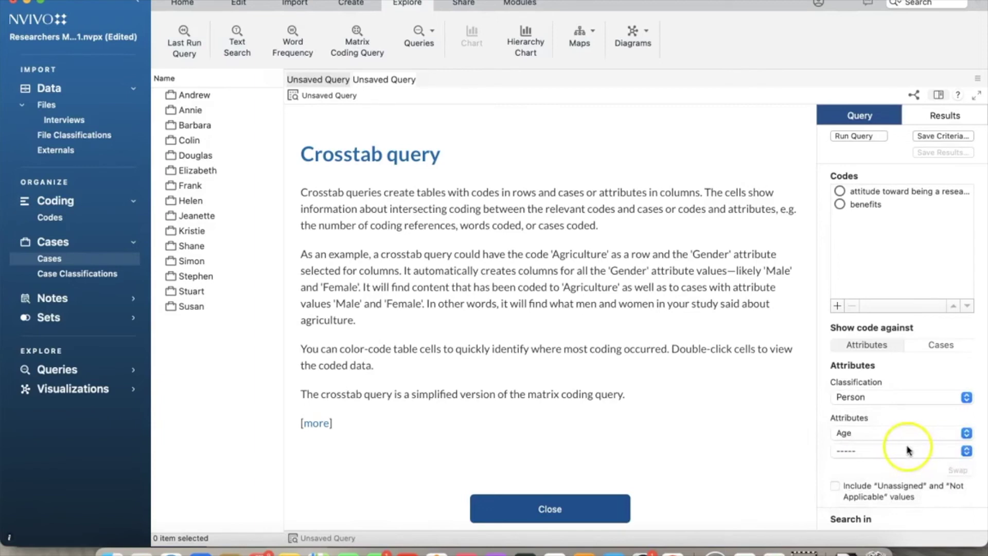
left_click(938, 452)
left_click(890, 467)
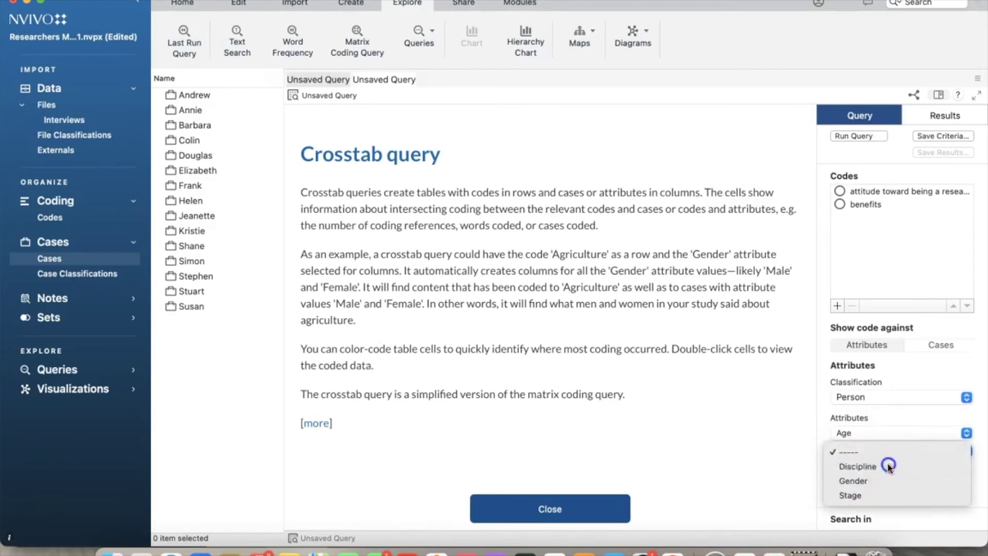
left_click(853, 136)
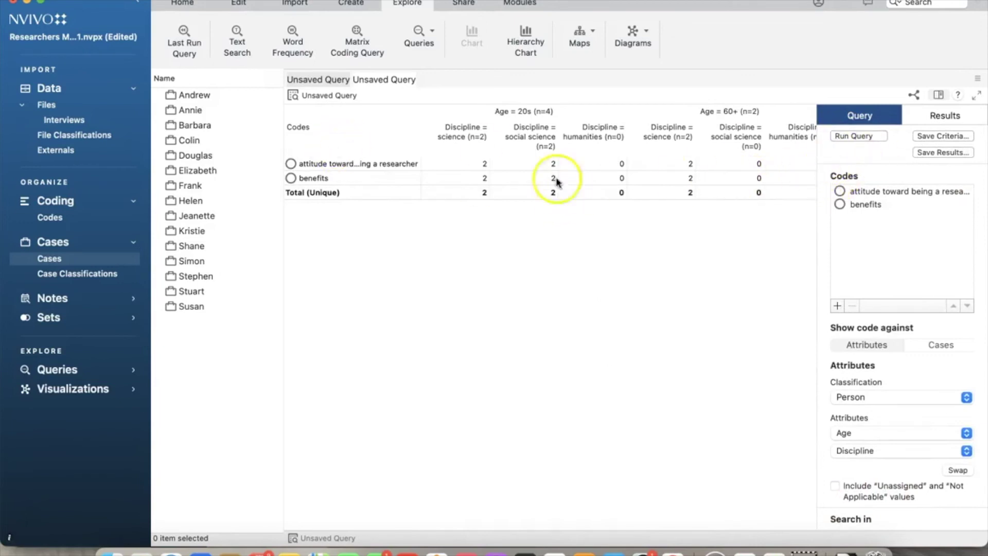
Scroll across the Age-by-Discipline crosstab table, then bring up its Results display options
scroll(607, 242, "right", 2)
scroll(607, 242, "right", 10)
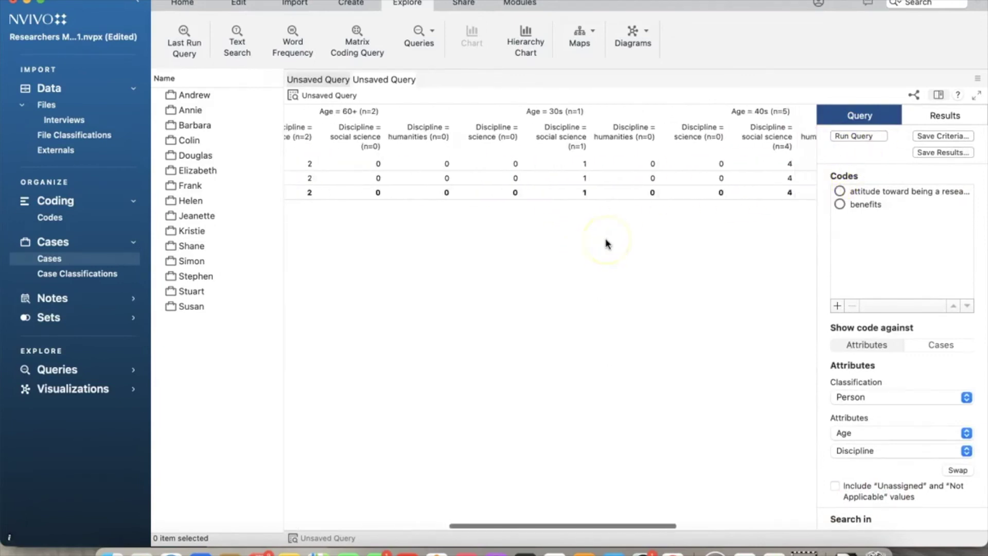
scroll(606, 242, "right", 3)
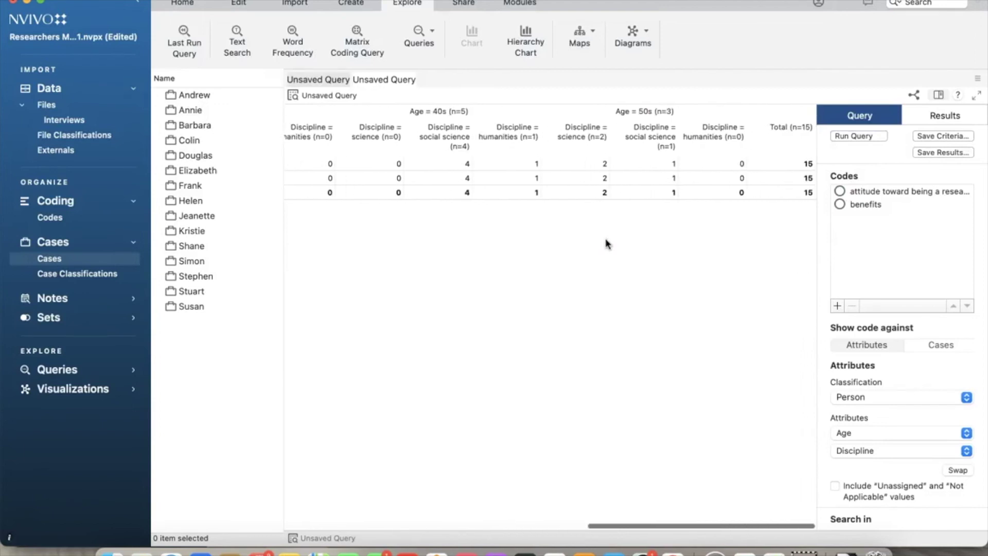
scroll(606, 242, "left", 10)
scroll(607, 244, "left", 3)
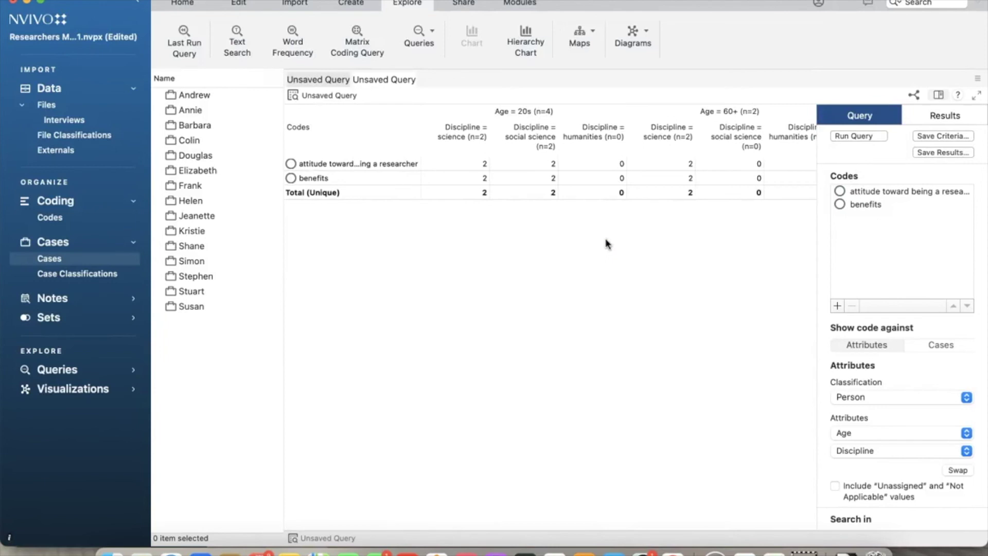
scroll(608, 244, "right", 10)
left_click(943, 115)
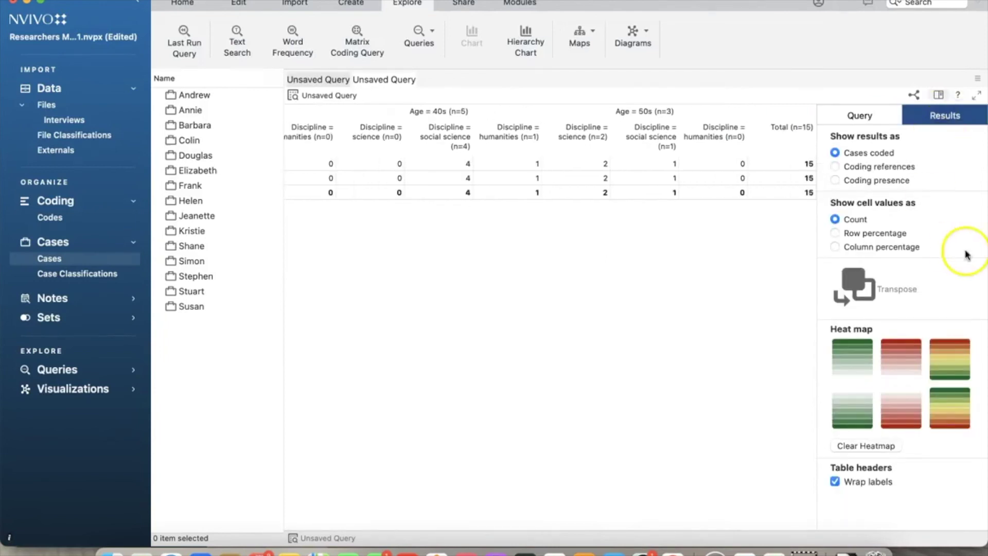
Apply the red-yellow-green heat map and save the crosstab results as 'Queries'
left_click(950, 358)
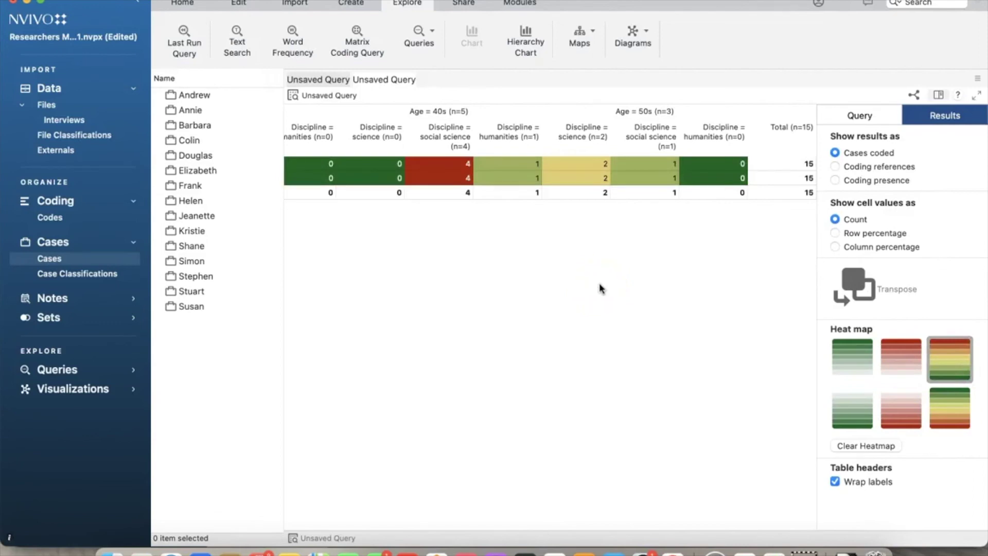
scroll(601, 288, "left", 10)
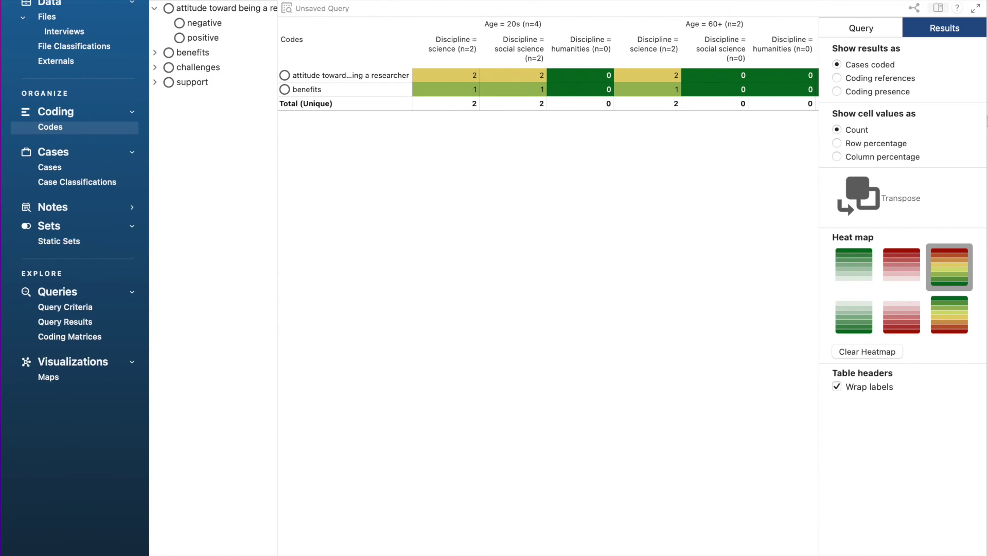
left_click(853, 30)
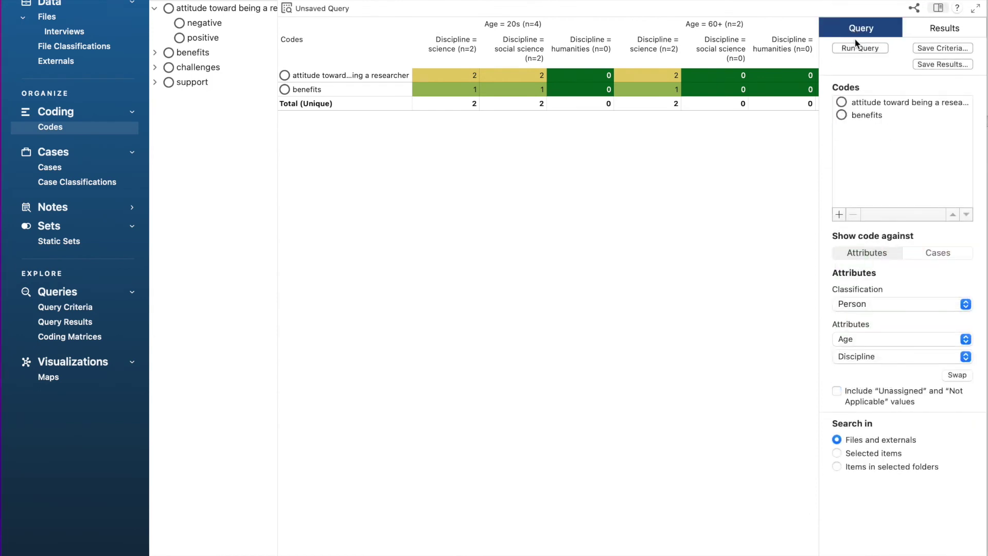
left_click(931, 65)
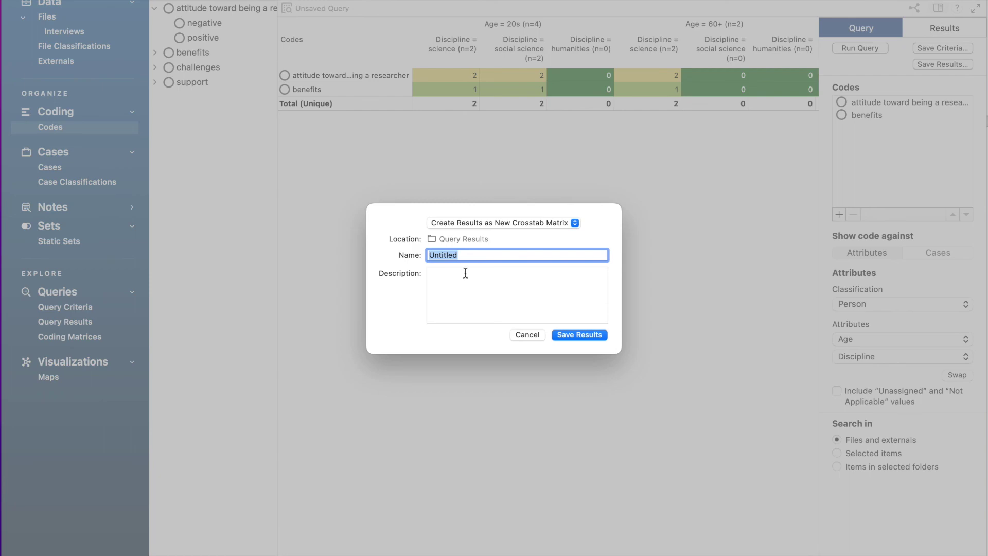
type("Queries")
left_click(578, 336)
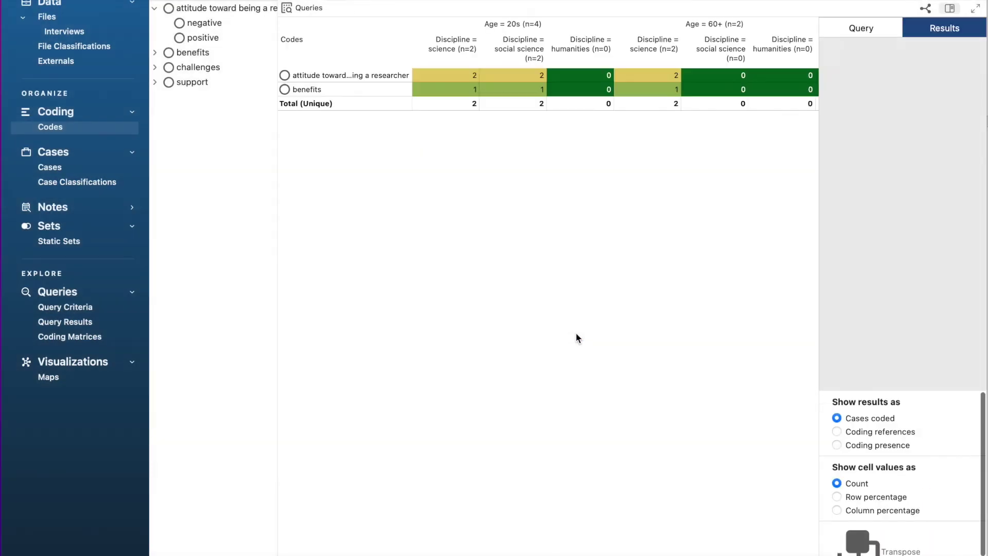
Save the Age-by-Discipline crosstab criteria under the name 'QueryCriteria'
left_click(861, 28)
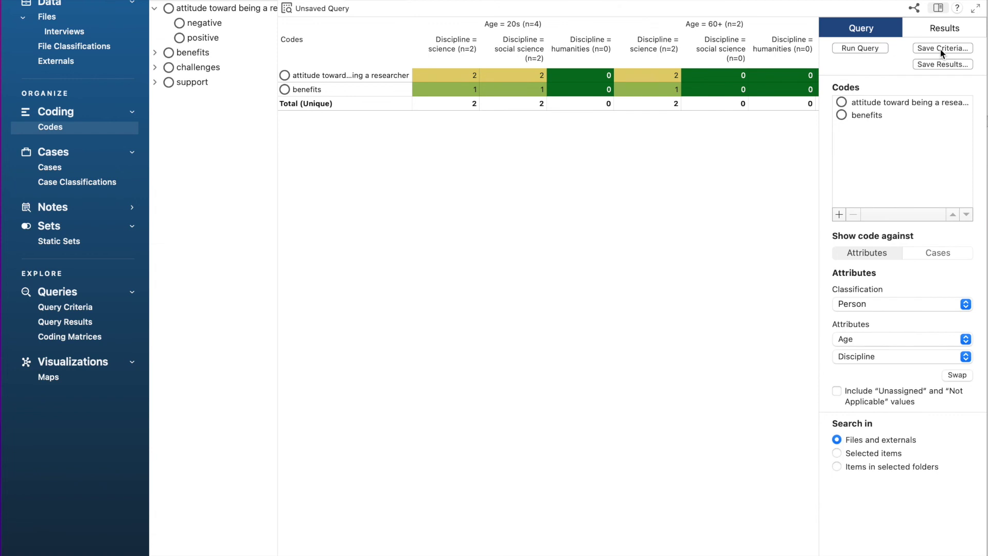
left_click(941, 48)
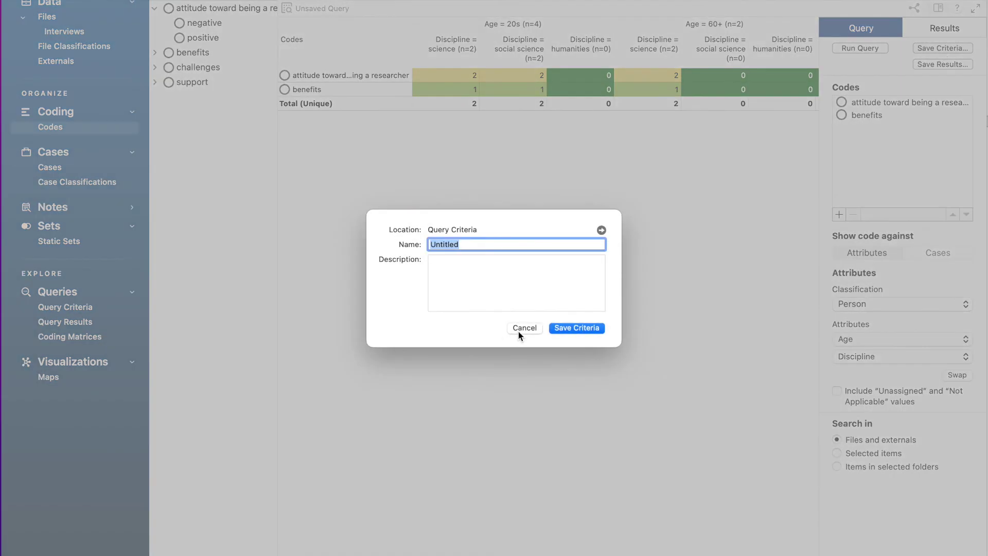
type("QueryCriteria")
left_click(578, 328)
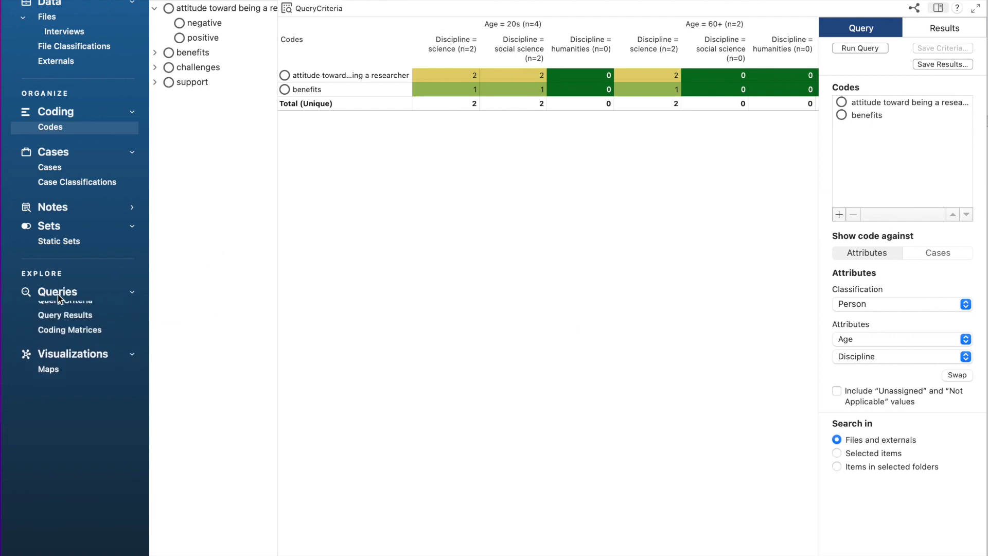
Open the saved Queries result, then view QueryCriteria in the Query Criteria folder
left_click(62, 324)
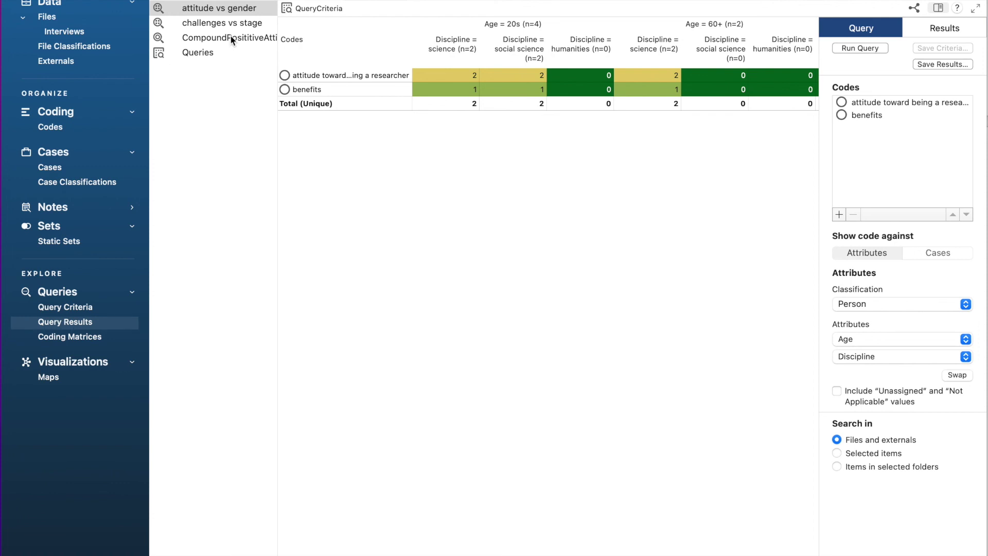
left_click(203, 53)
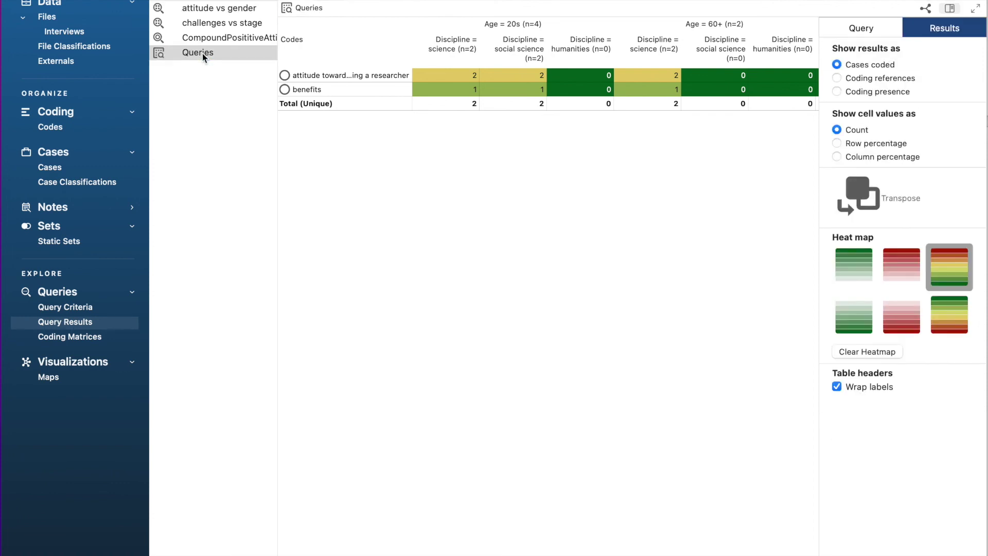
left_click(90, 309)
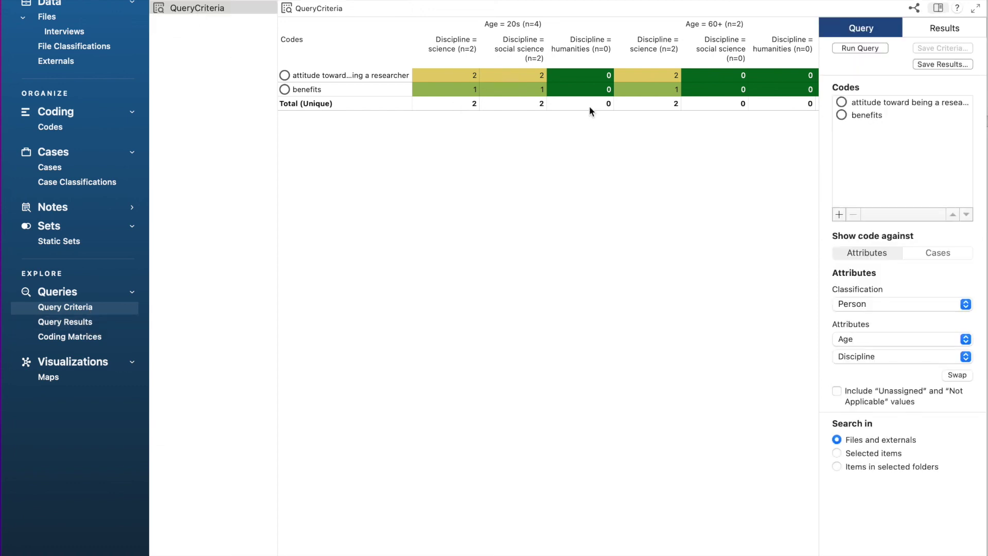